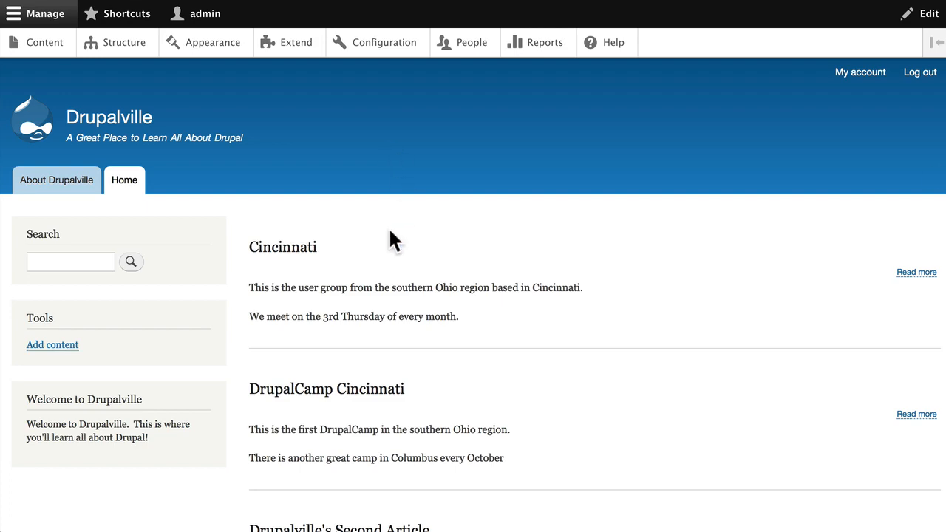
- Open the Cincinnati user group page and review its details
left_click(265, 253)
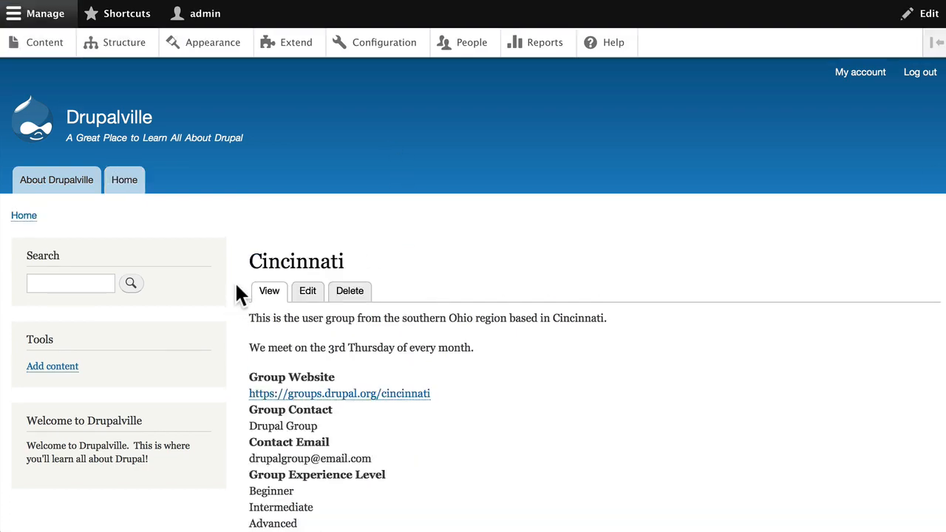
scroll(399, 312, "down", 3)
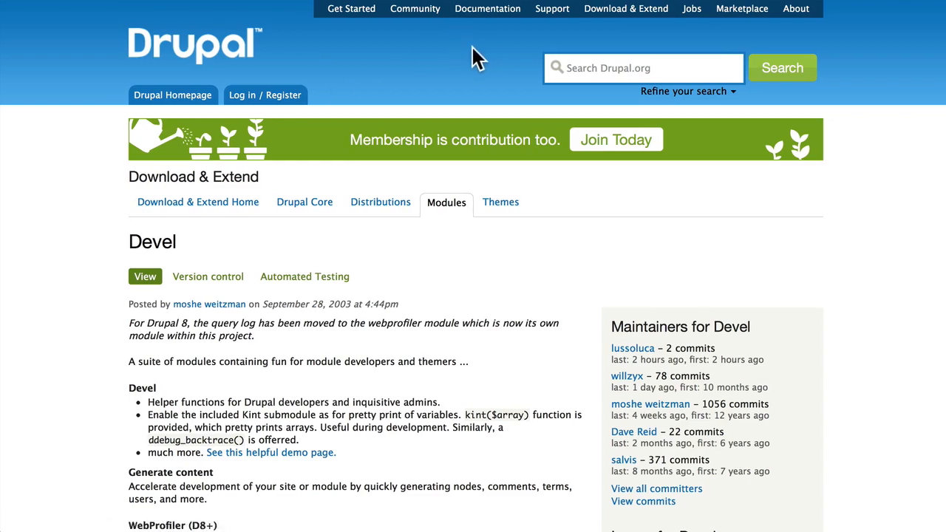
- Copy the tar.gz download link for the 8.x-1.x-dev release of the Devel module on Drupal.org
scroll(473, 57, "down", 10)
scroll(472, 52, "down", 2)
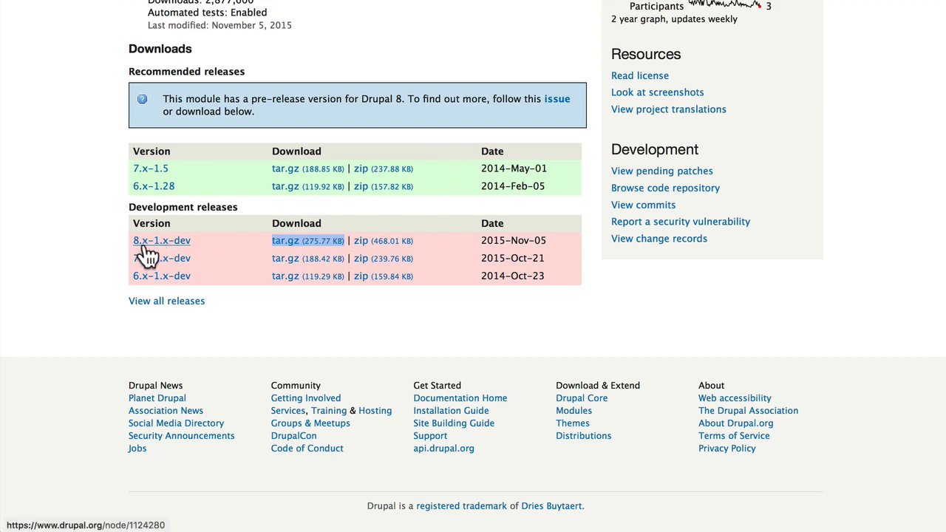
right_click(298, 240)
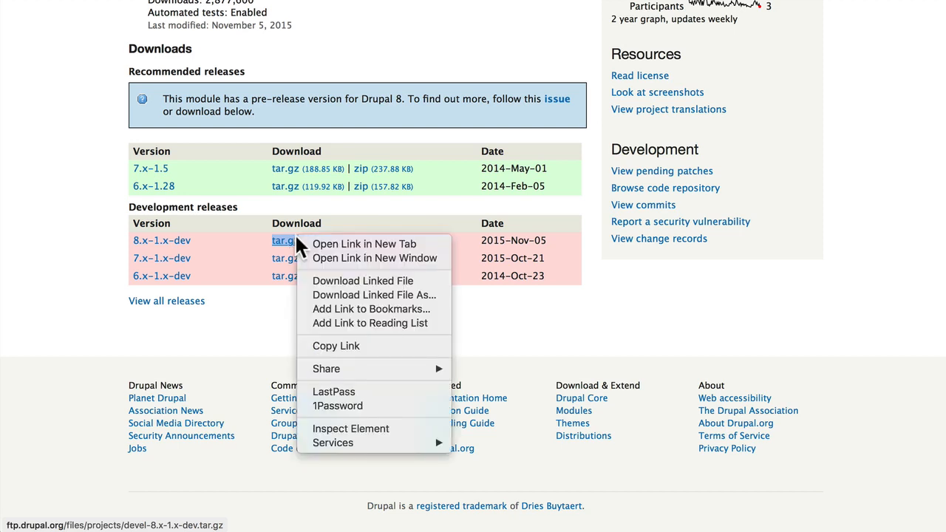
left_click(347, 348)
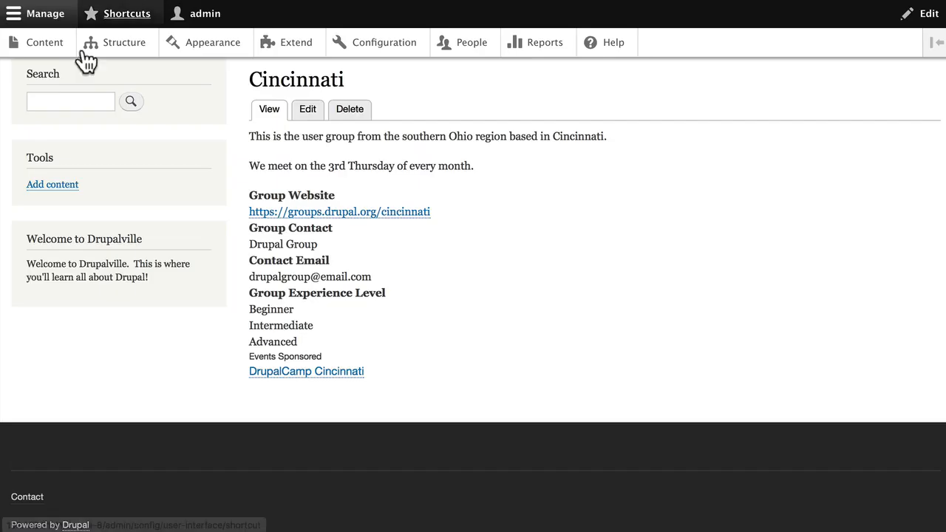
- Install a new module on the Drupalville site from the copied devel-8.x-1.x-dev.tar.gz URL
scroll(217, 133, "up", 5)
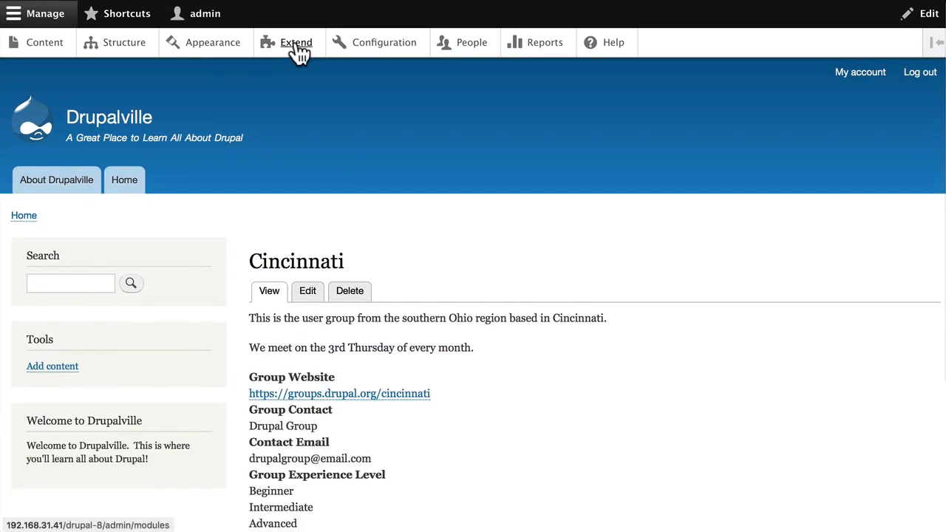
left_click(297, 46)
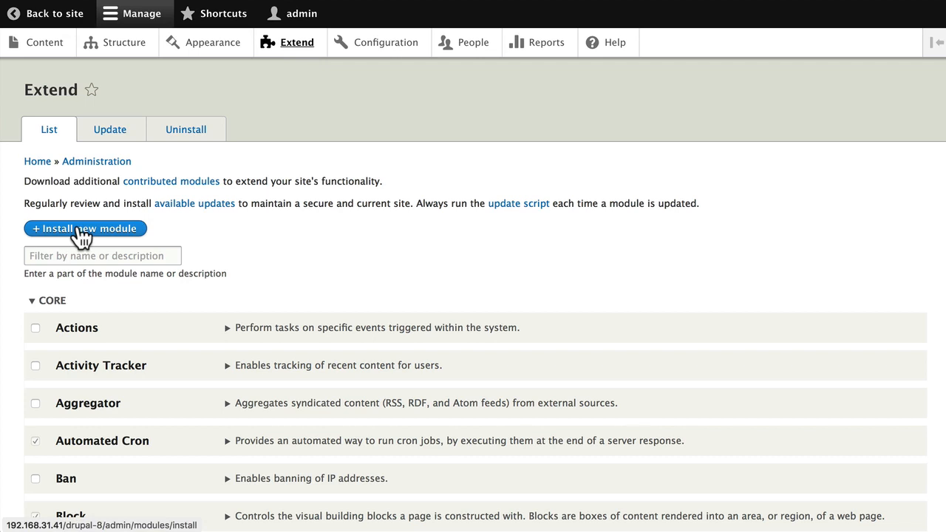
left_click(81, 230)
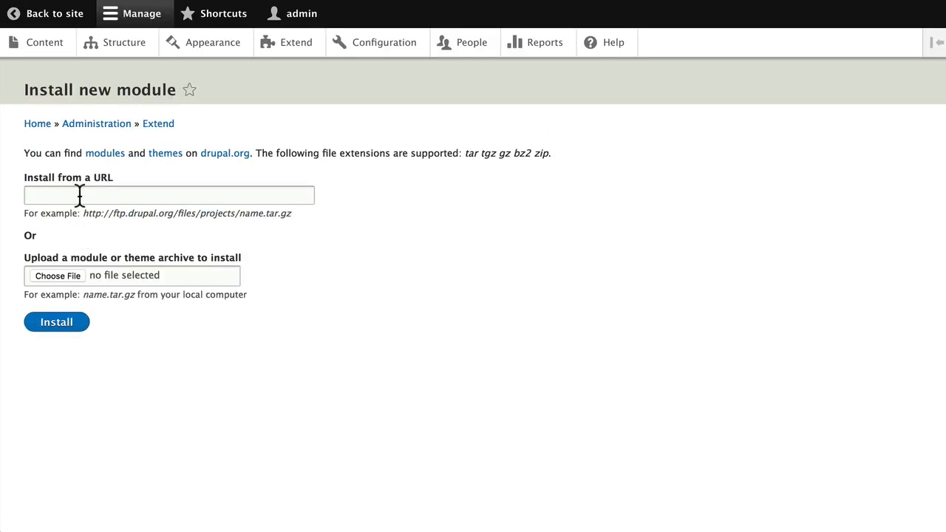
right_click(77, 192)
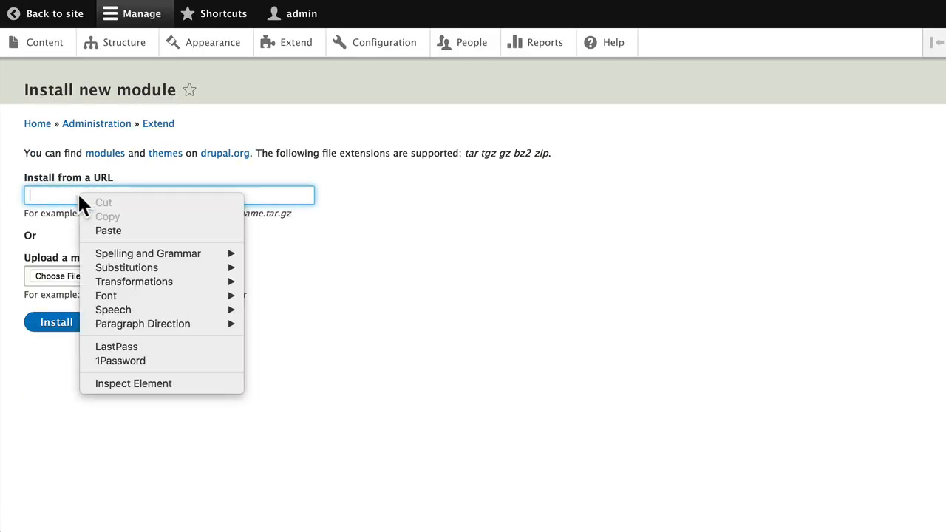
left_click(96, 231)
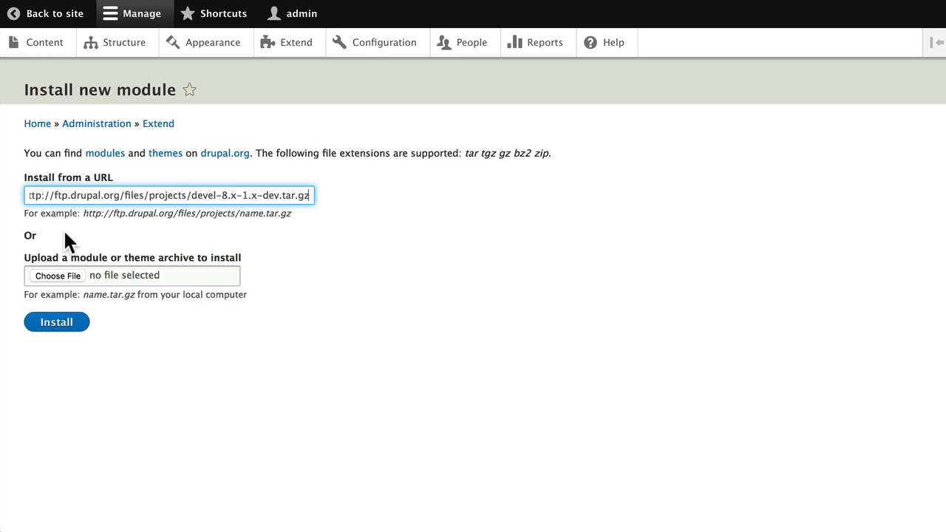
left_click(57, 327)
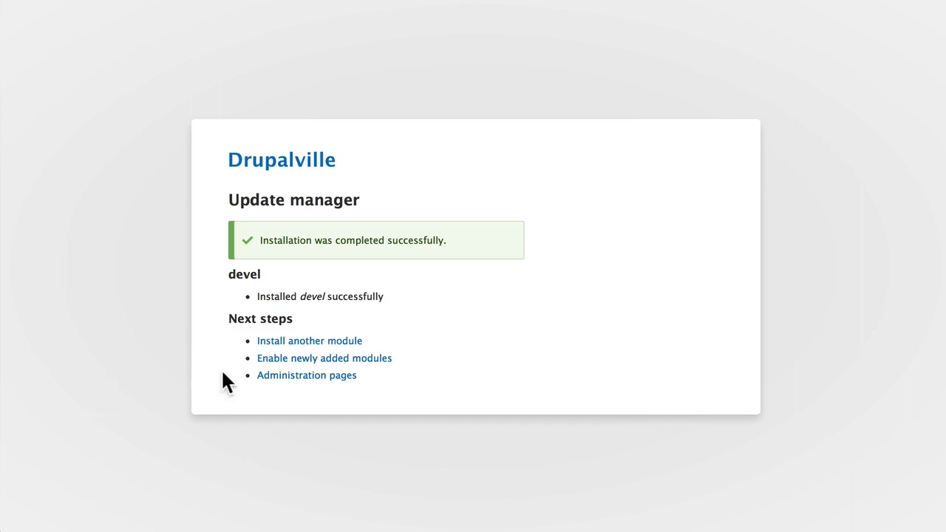
- Enable the newly added Devel generate module together with its required Devel module
left_click(362, 359)
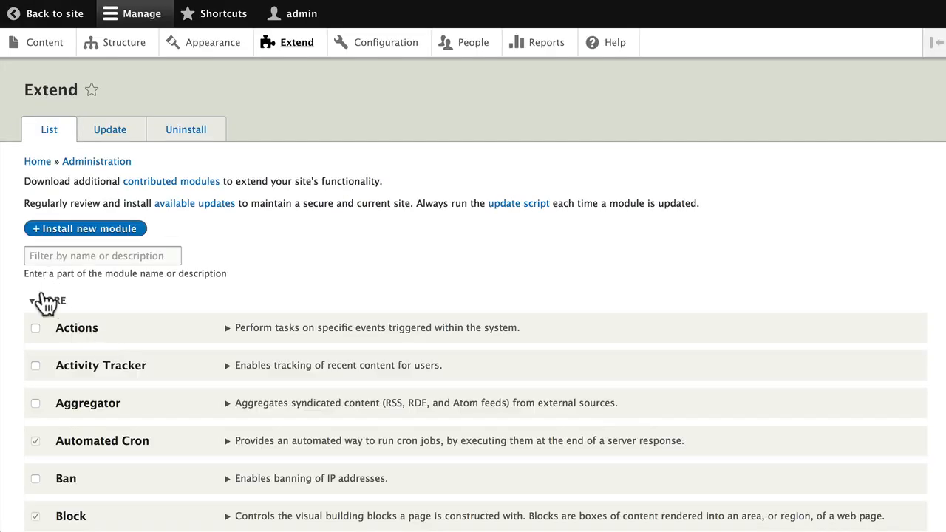
left_click(53, 301)
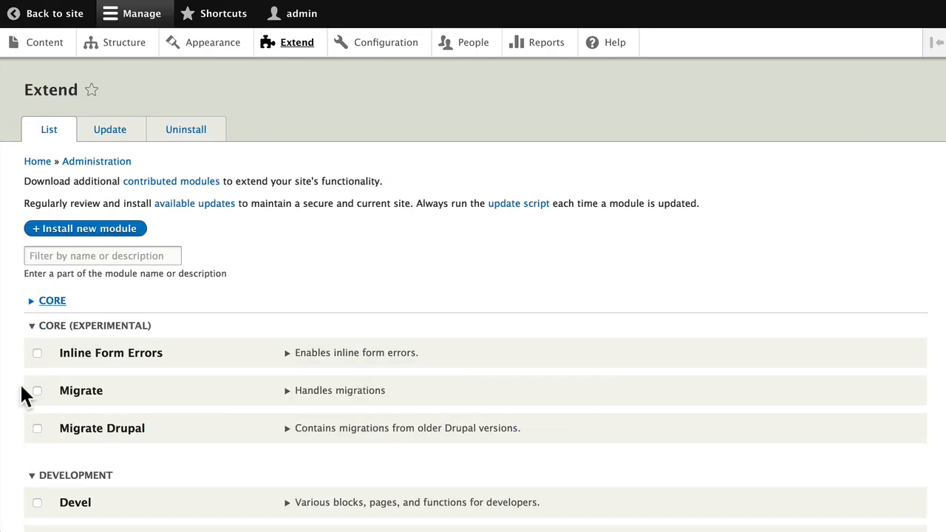
scroll(21, 386, "down", 5)
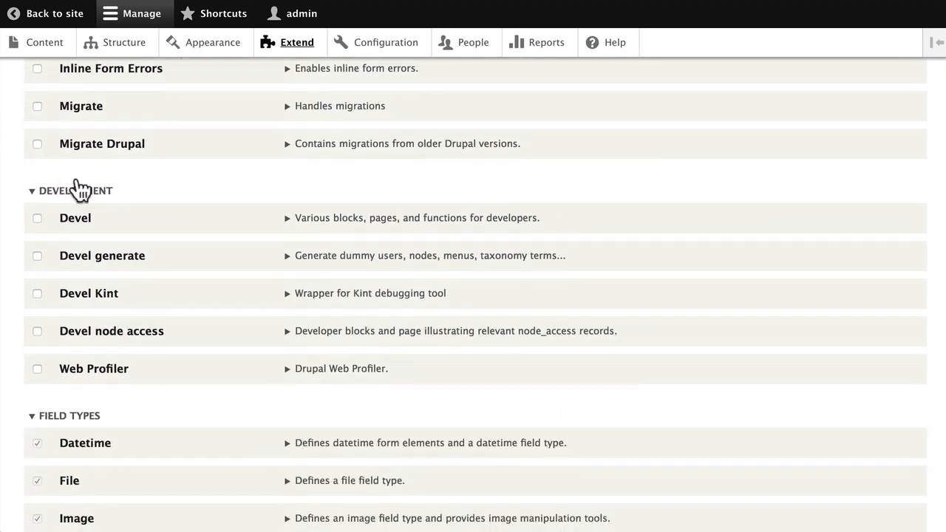
left_click(37, 255)
scroll(93, 301, "down", 15)
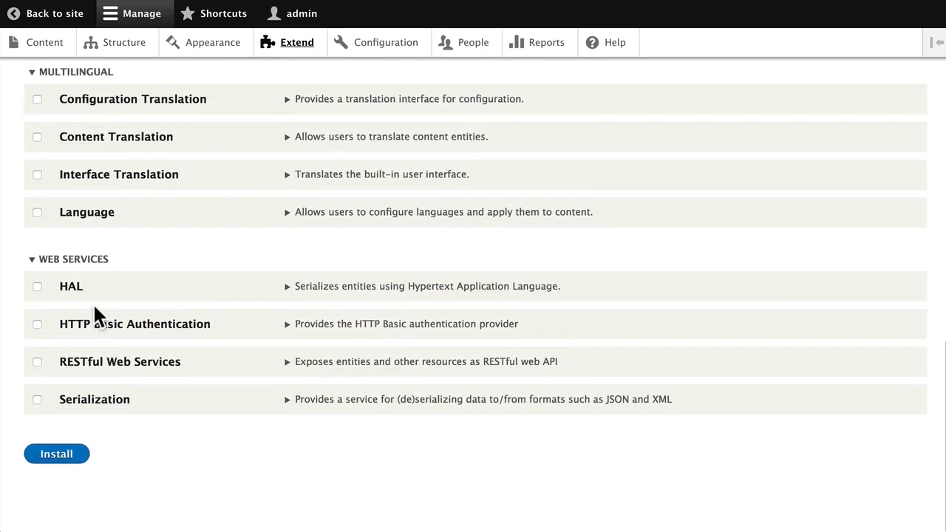
left_click(51, 453)
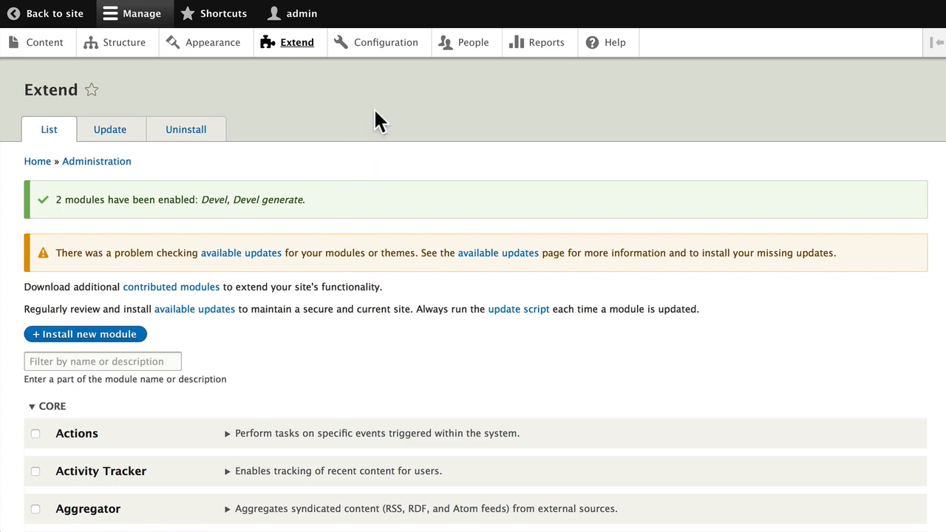
- Open the Generate content settings in the site configuration and select the Events and User Groups content types
left_click(390, 49)
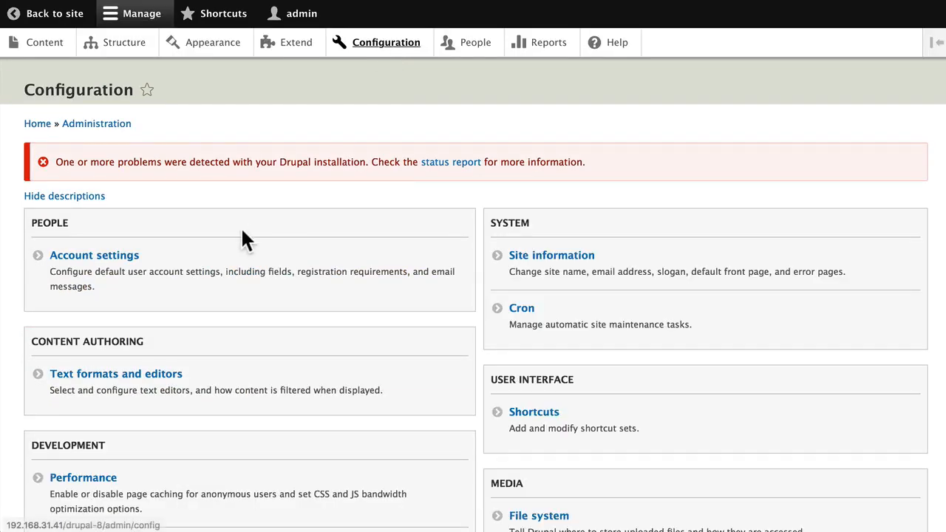
scroll(243, 240, "down", 5)
scroll(247, 240, "down", 6)
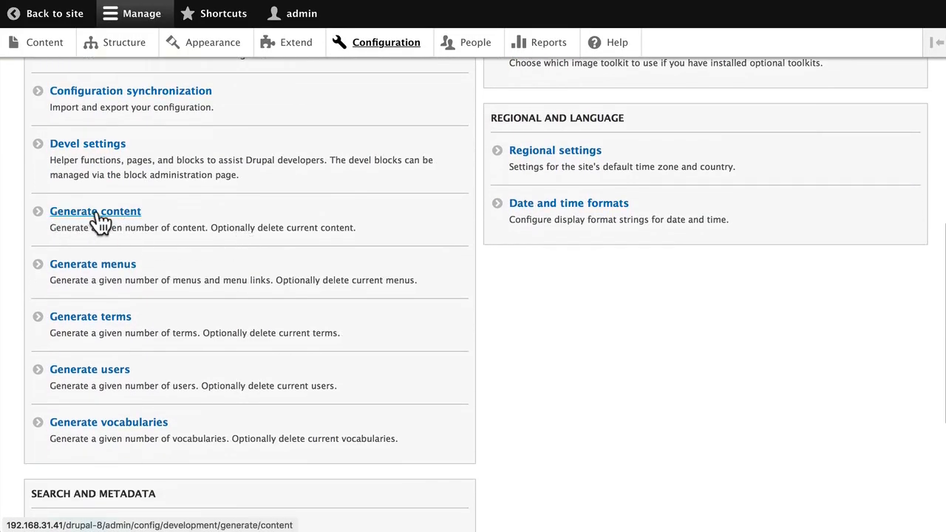
left_click(81, 216)
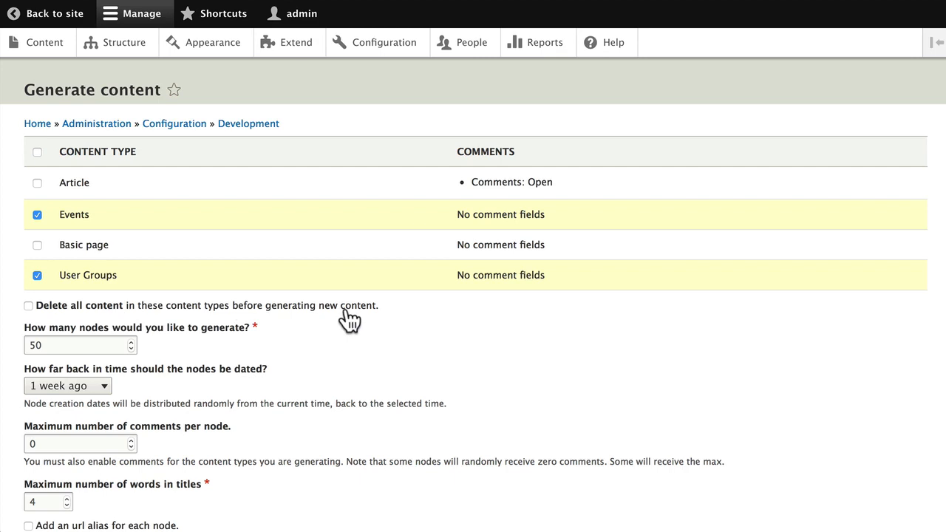
left_click(28, 305)
left_click(36, 346)
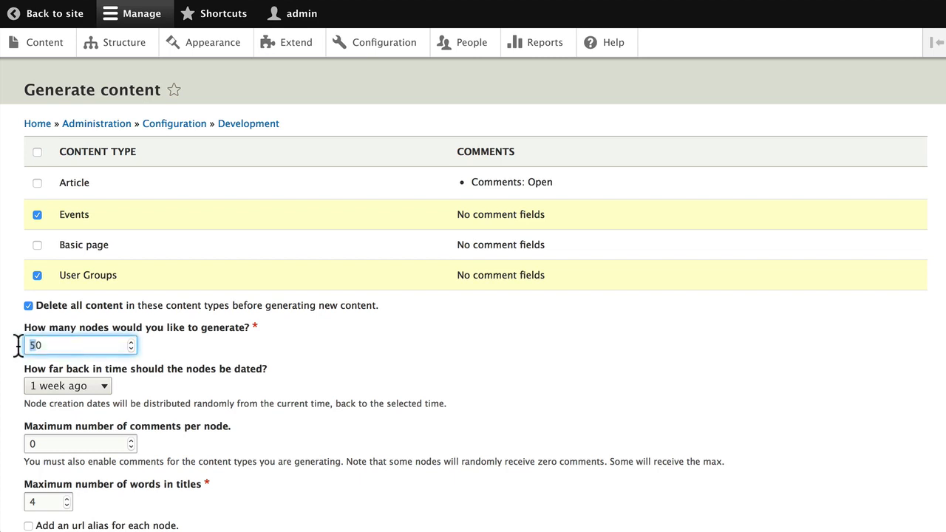
key("BackSpace")
left_click(28, 304)
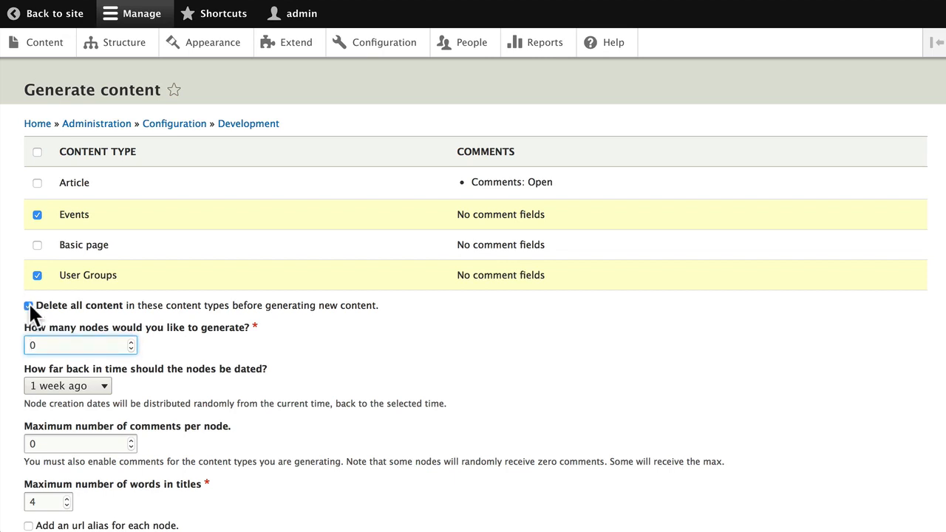
left_click(28, 345)
type("5")
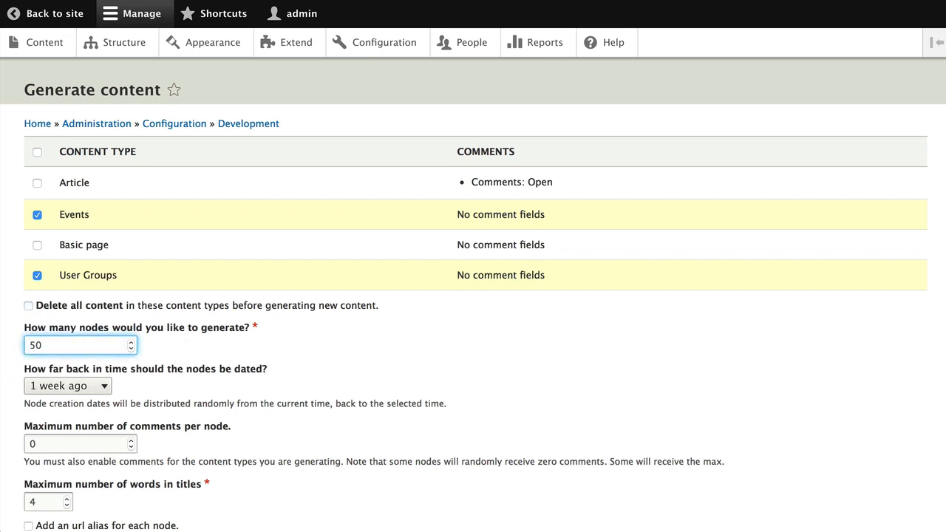
- Generate 50 nodes dated back to 1 year ago, with a maximum of 2 words in titles
left_click(68, 385)
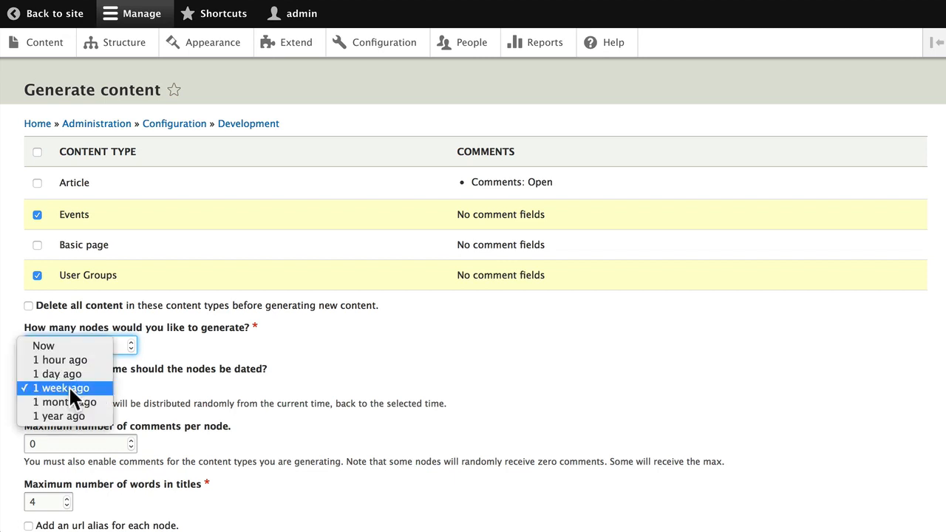
left_click(62, 416)
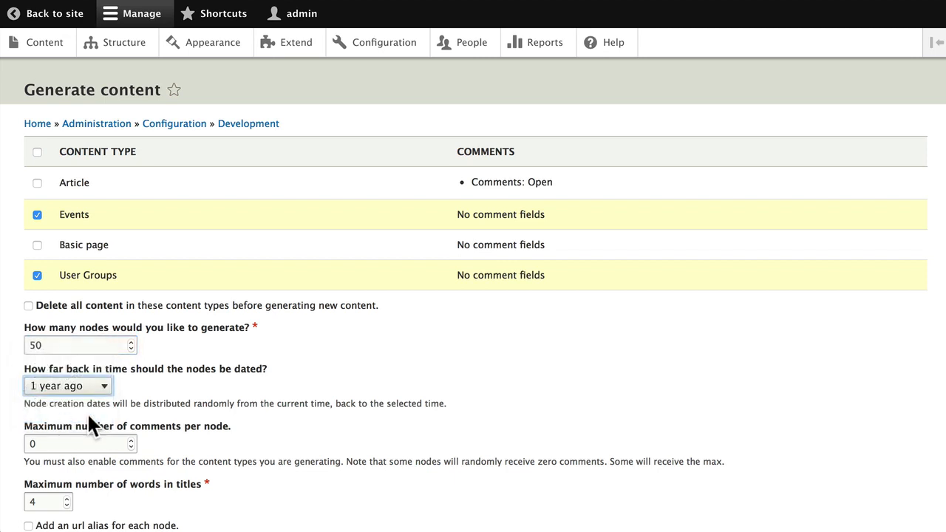
scroll(292, 397, "down", 2)
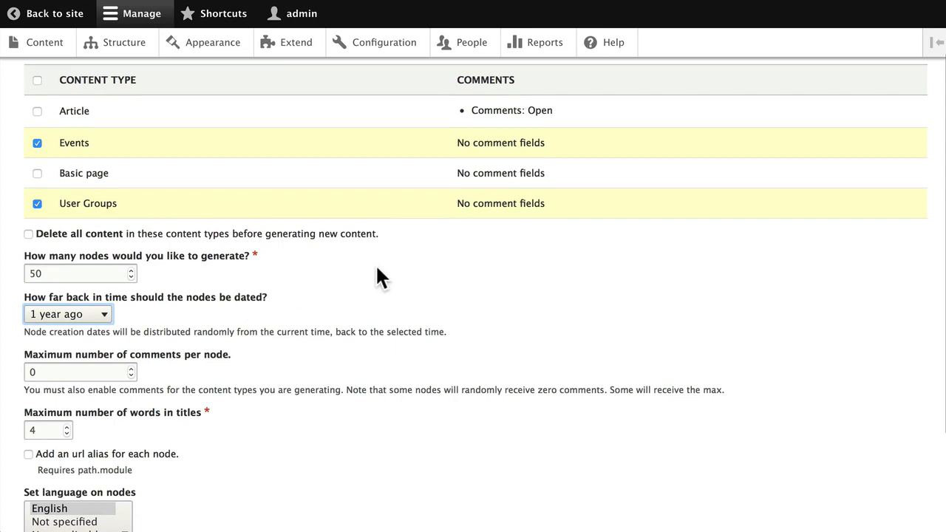
scroll(282, 305, "down", 3)
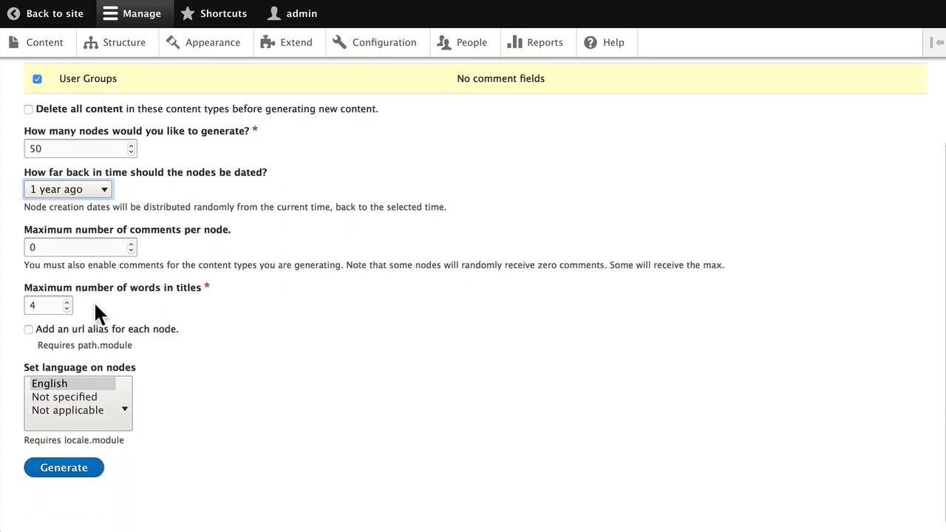
left_click(66, 308)
left_click(67, 309)
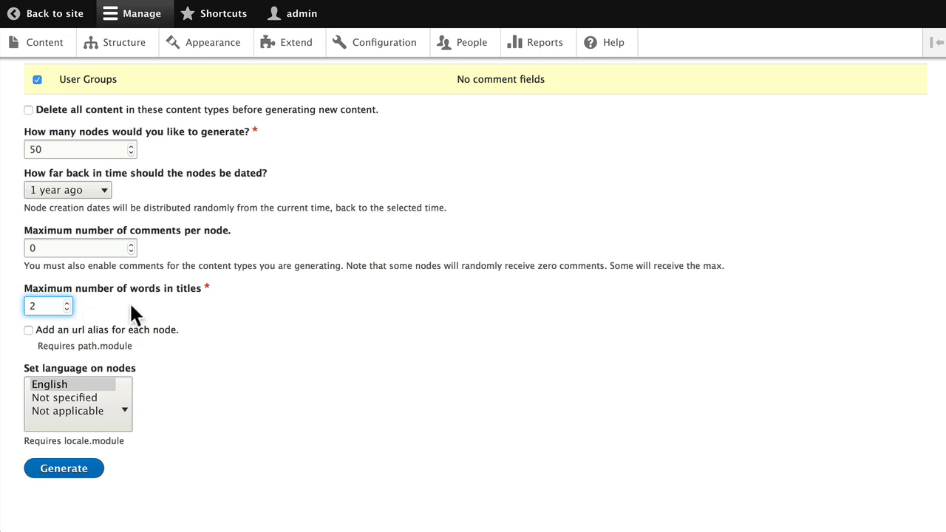
left_click(65, 469)
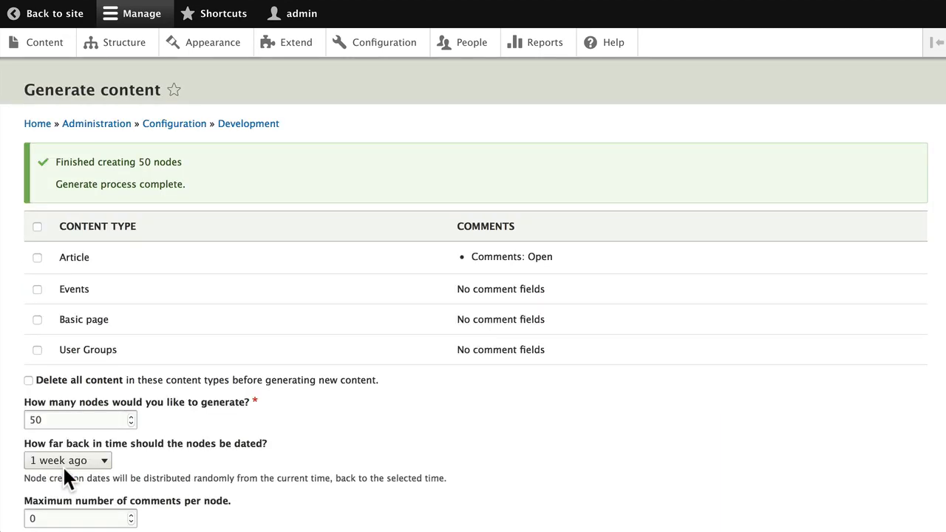
- Look through the generated nodes in the site's content list and open the Exputo Similis event
left_click(40, 45)
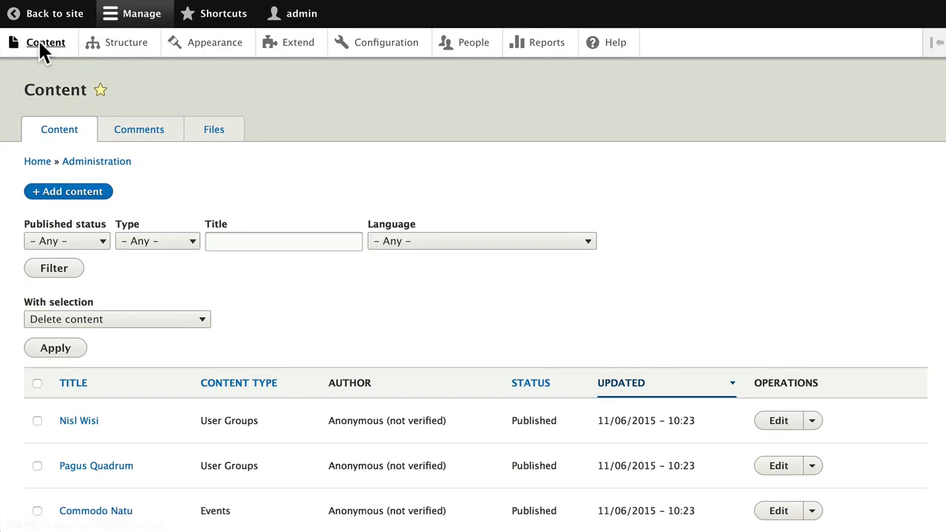
scroll(193, 211, "down", 1)
scroll(194, 208, "down", 7)
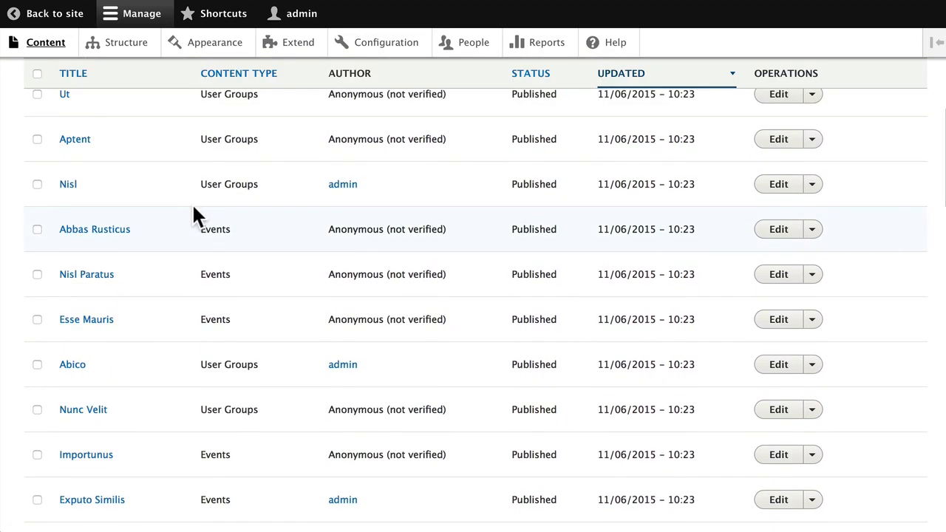
scroll(194, 211, "down", 3)
scroll(194, 211, "down", 3)
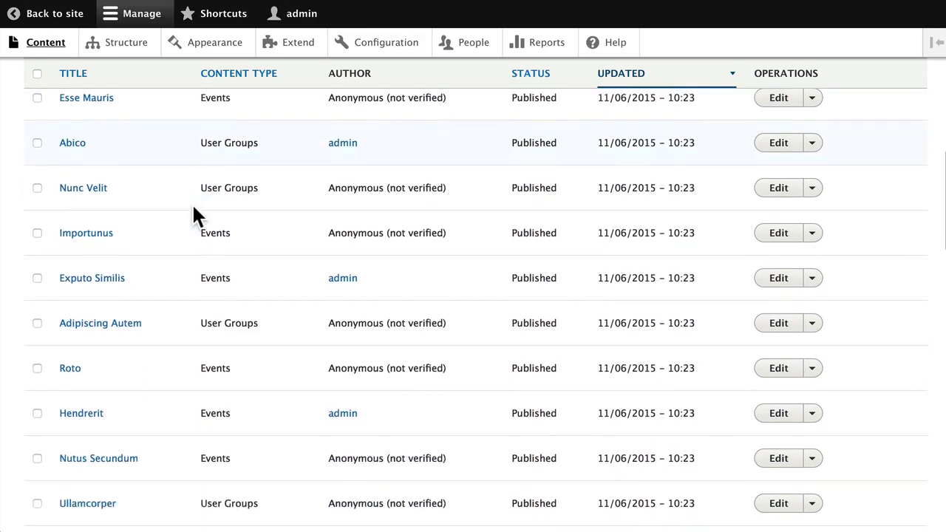
left_click(95, 206)
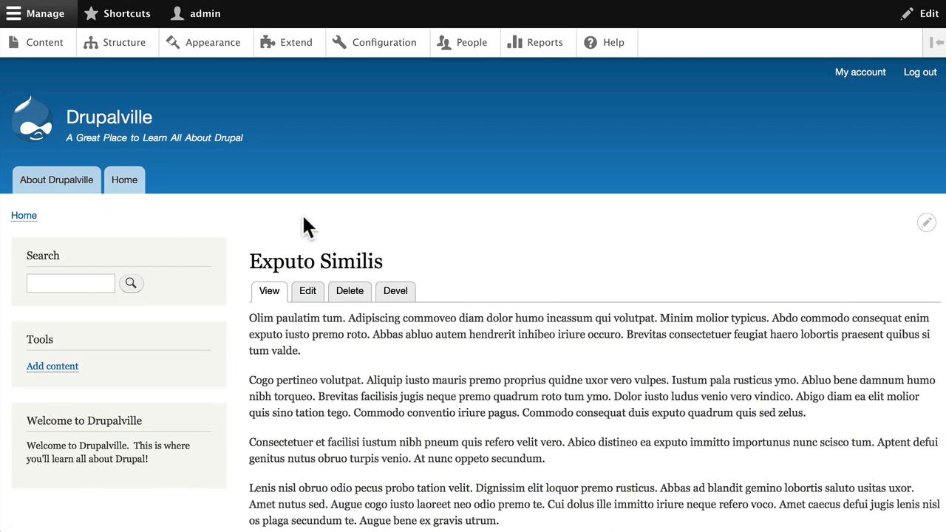
- Examine the Exputo Similis event's body text, logo, website, date, sponsors and topics
scroll(301, 218, "down", 4)
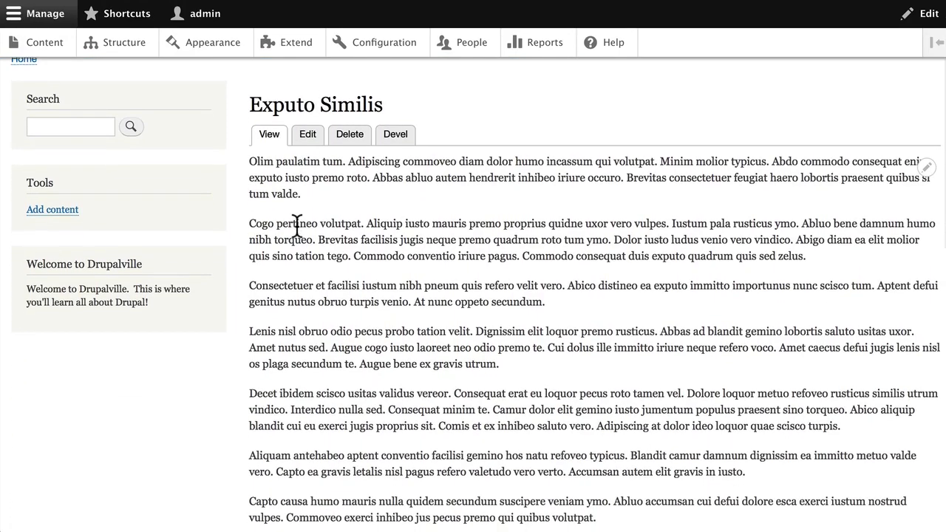
scroll(297, 225, "down", 8)
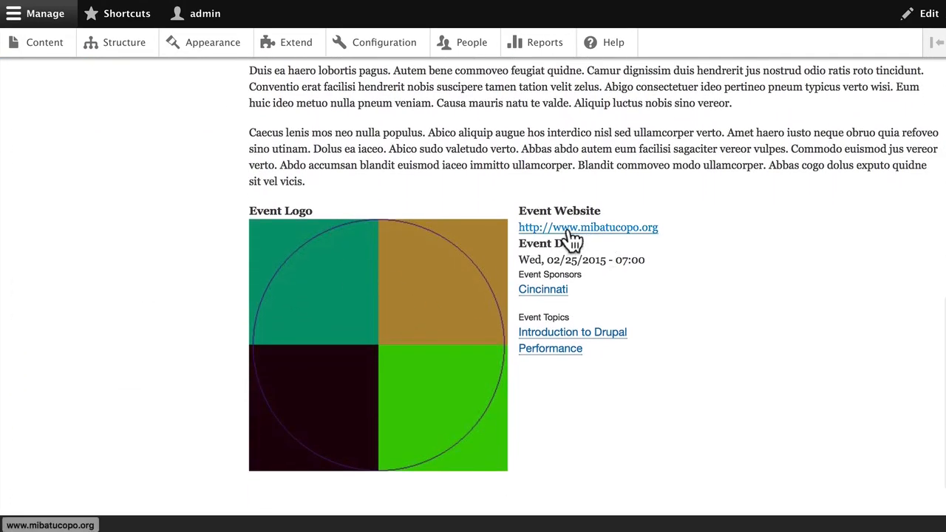
scroll(617, 259, "down", 1)
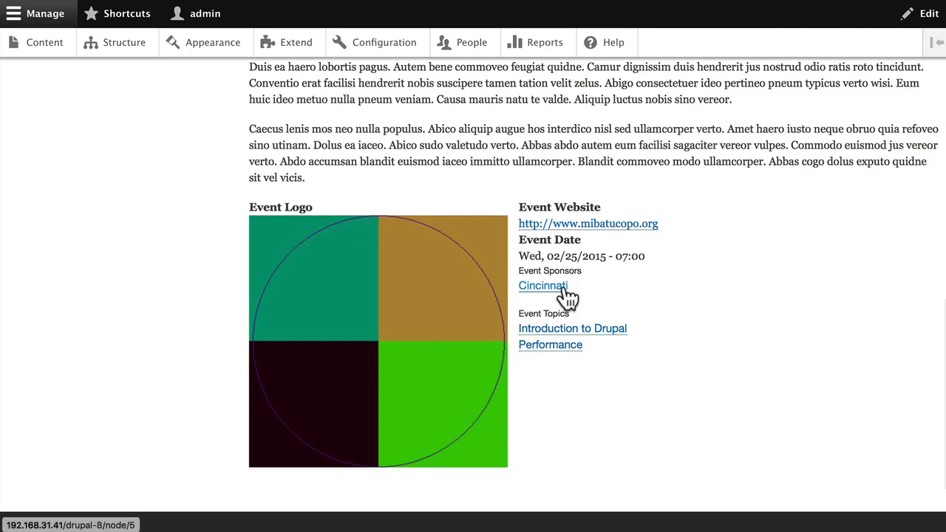
scroll(570, 296, "down", 1)
scroll(545, 354, "down", 1)
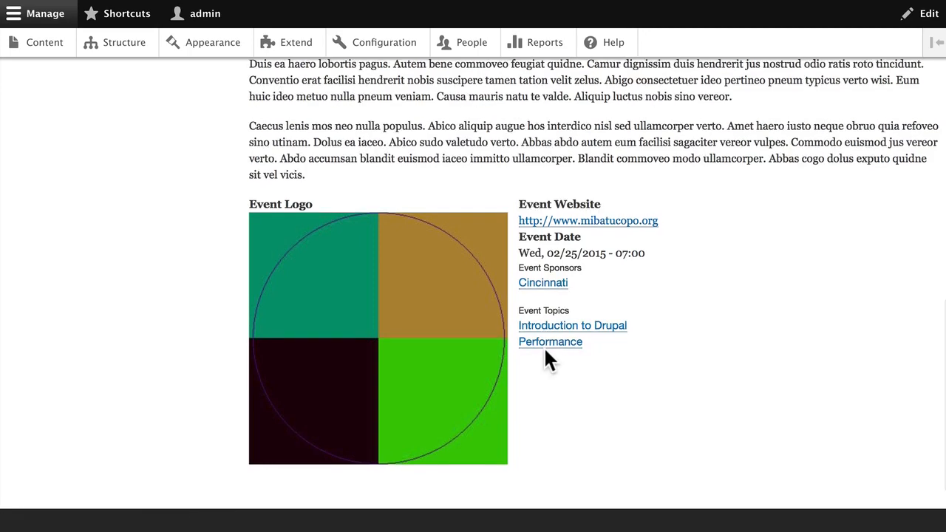
key("Home")
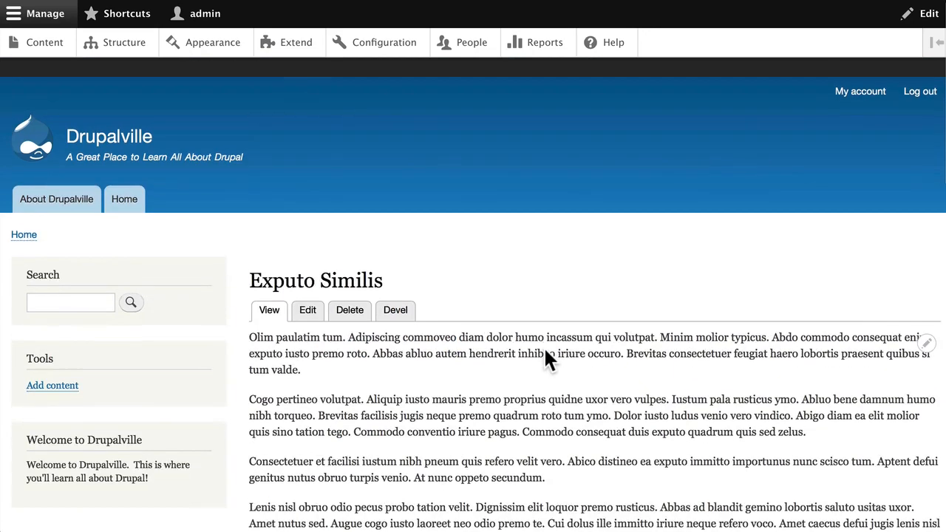
scroll(543, 346, "down", 15)
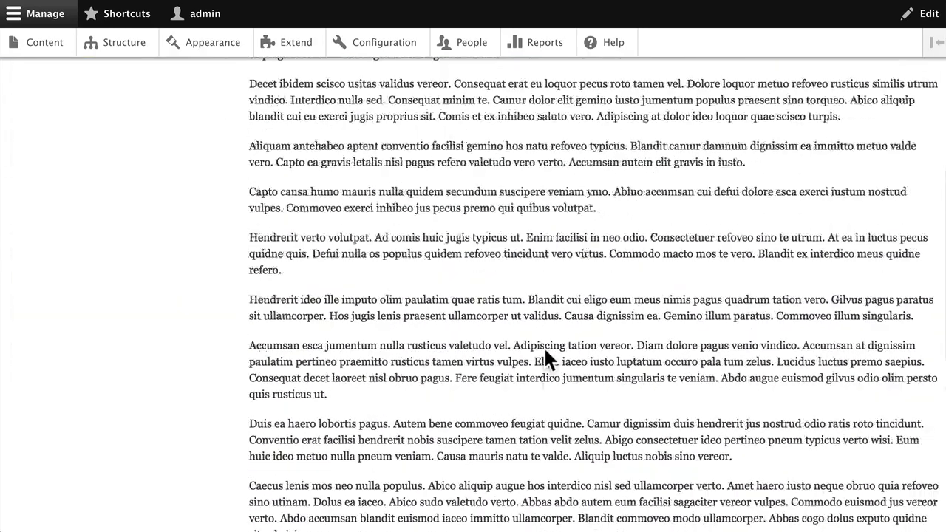
scroll(545, 352, "down", 4)
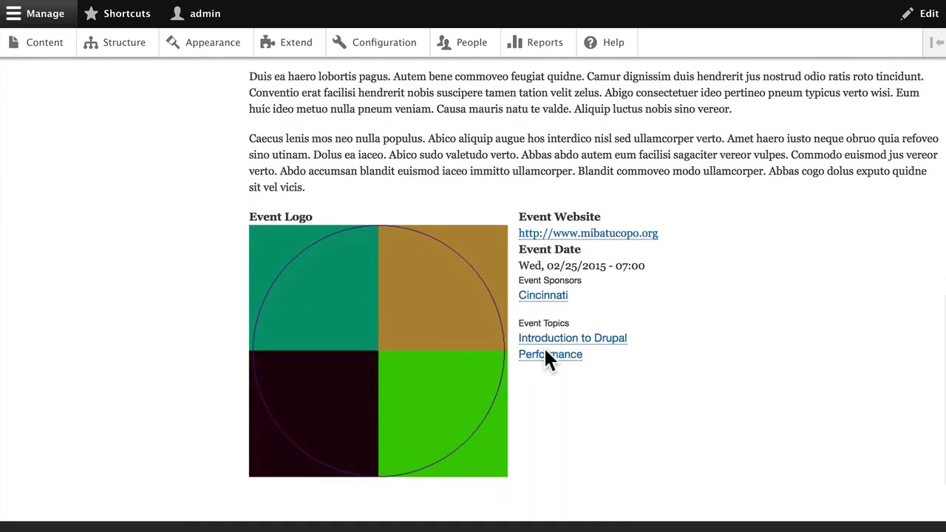